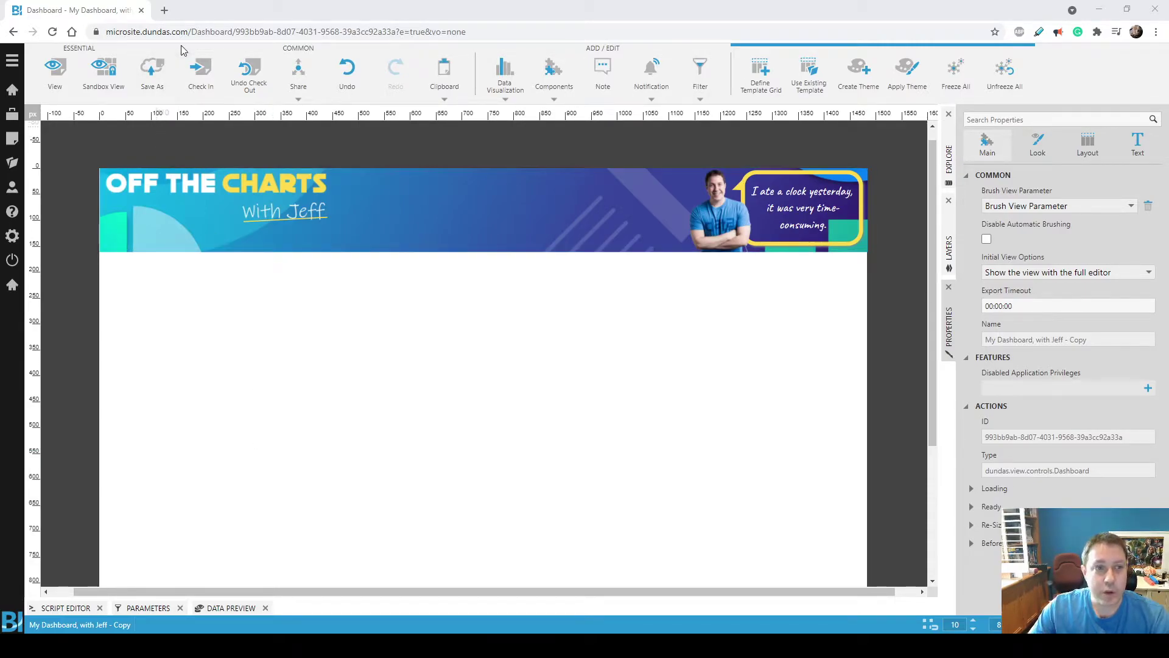
- Go to colorzilla.com in a new tab and reach ColorZilla's Chrome Web Store listing
{"action": "left_click", "coordinate": [164, 10]}
{"action": "type", "text": "https://www.colorzilla.com/"}
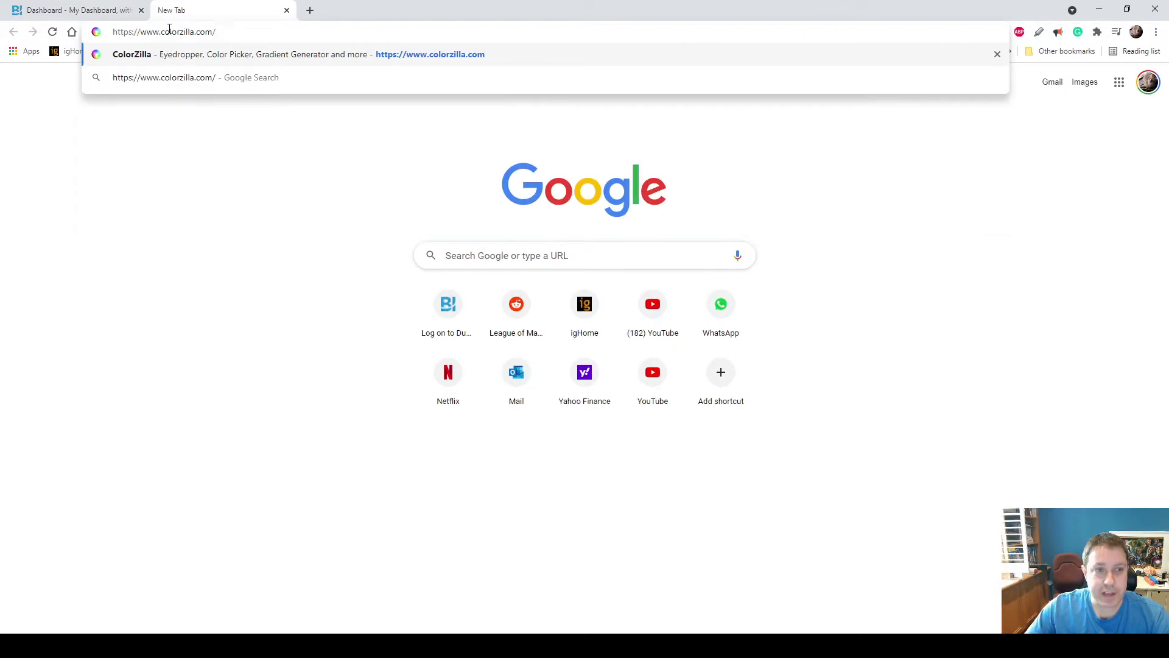
{"action": "key", "text": "Return"}
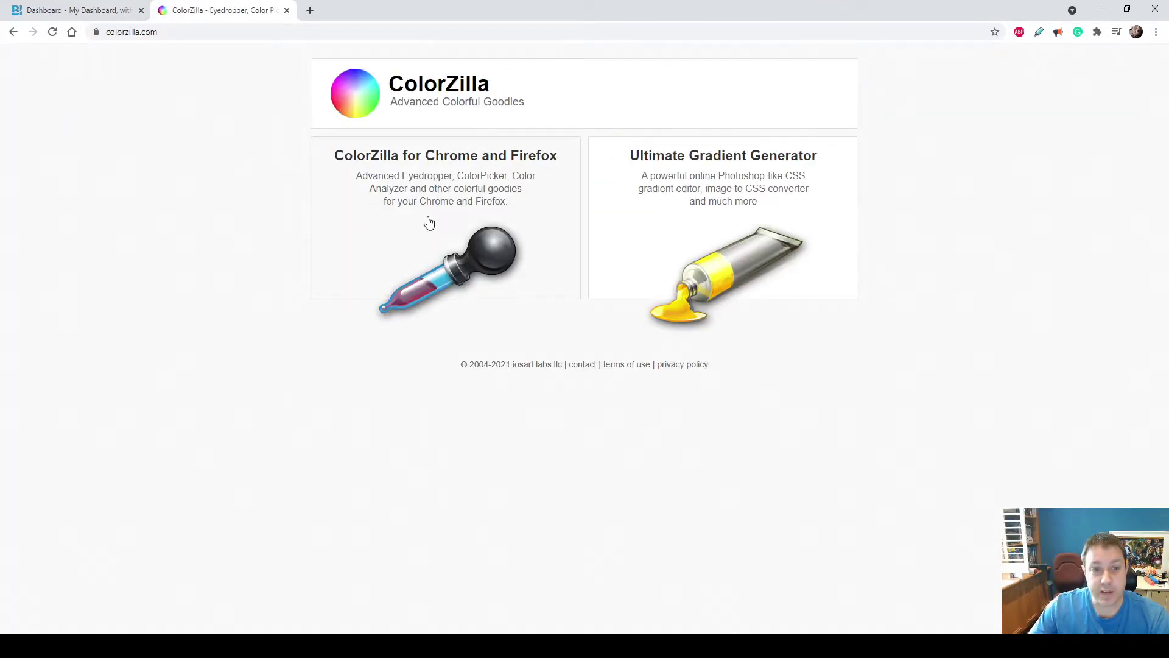
{"action": "left_click", "coordinate": [429, 222]}
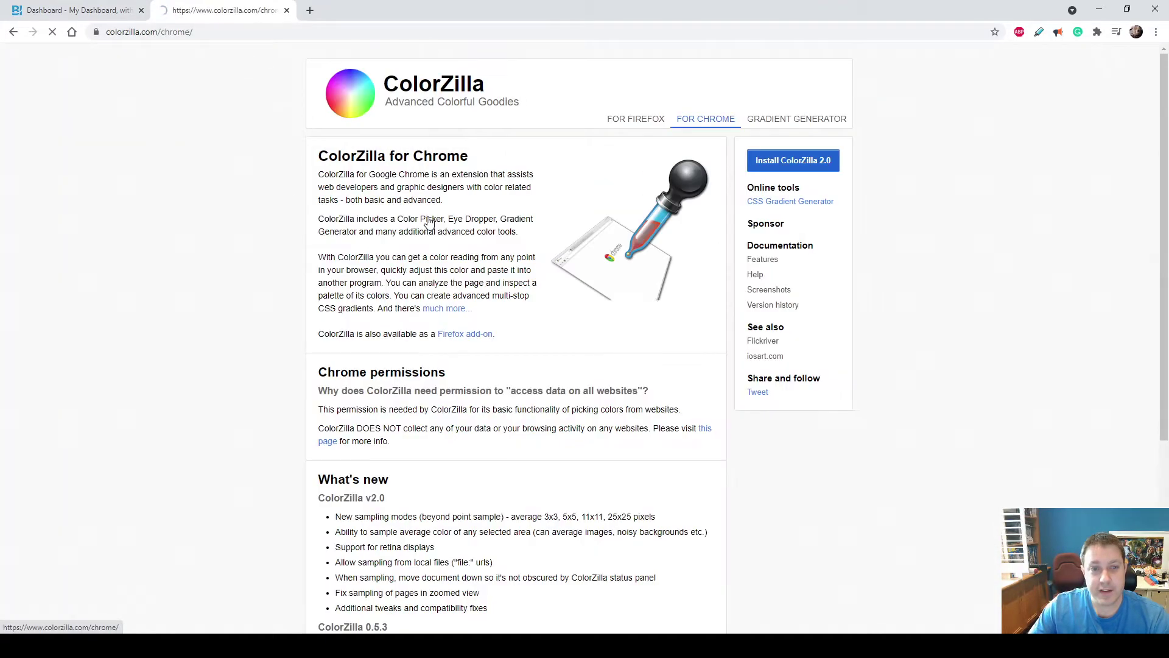
{"action": "left_click", "coordinate": [792, 160]}
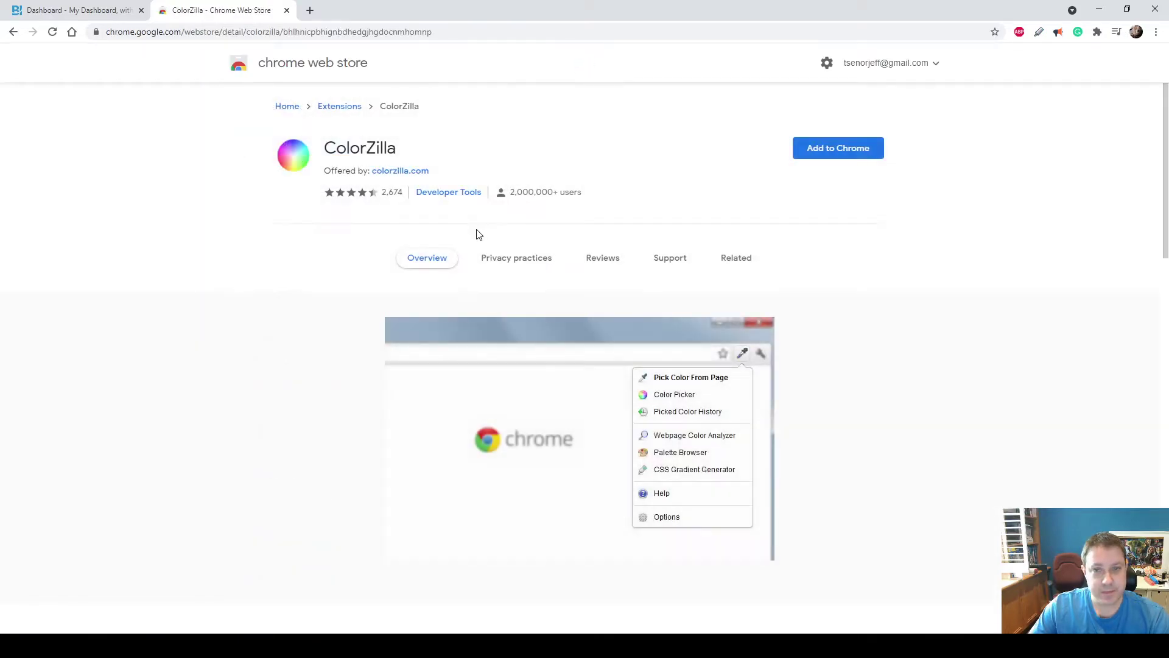
- Add the ColorZilla extension to Chrome and pin it to the toolbar
{"action": "left_click", "coordinate": [834, 150]}
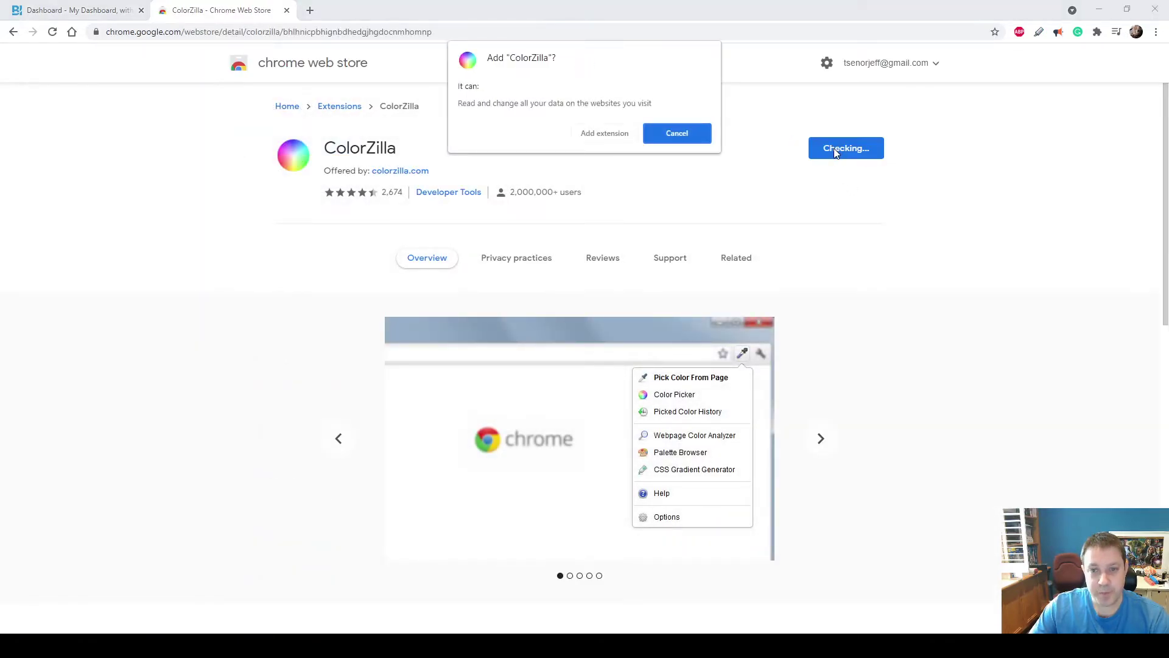
{"action": "left_click", "coordinate": [610, 145]}
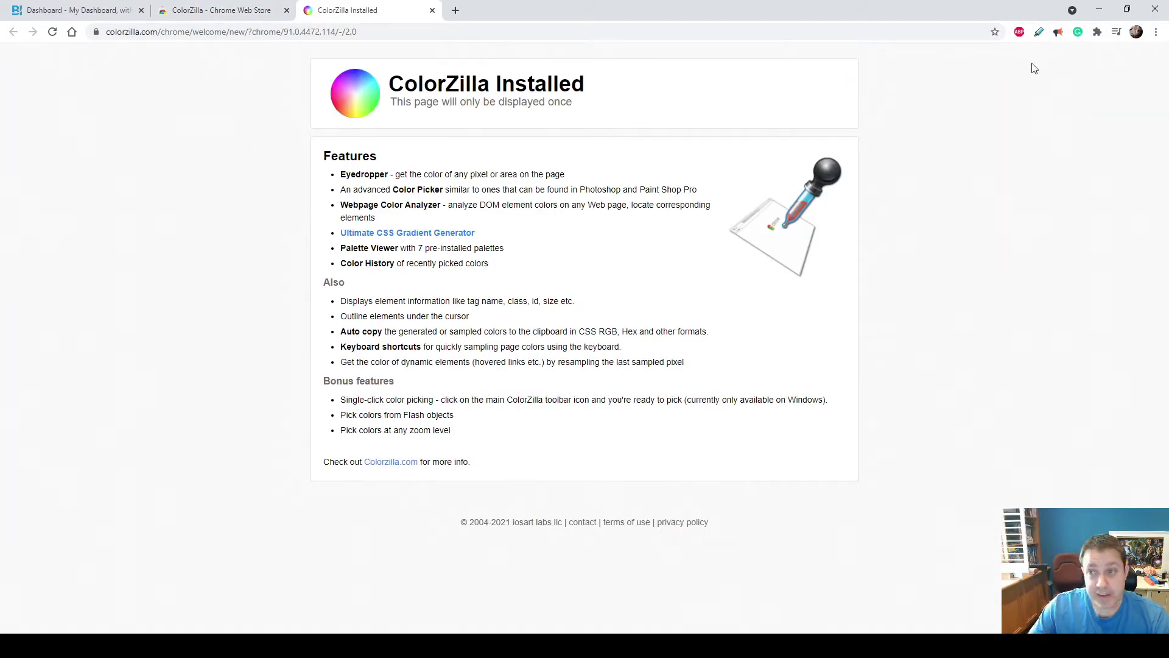
{"action": "left_click", "coordinate": [1097, 32]}
{"action": "left_click", "coordinate": [1068, 144]}
{"action": "left_click", "coordinate": [884, 144]}
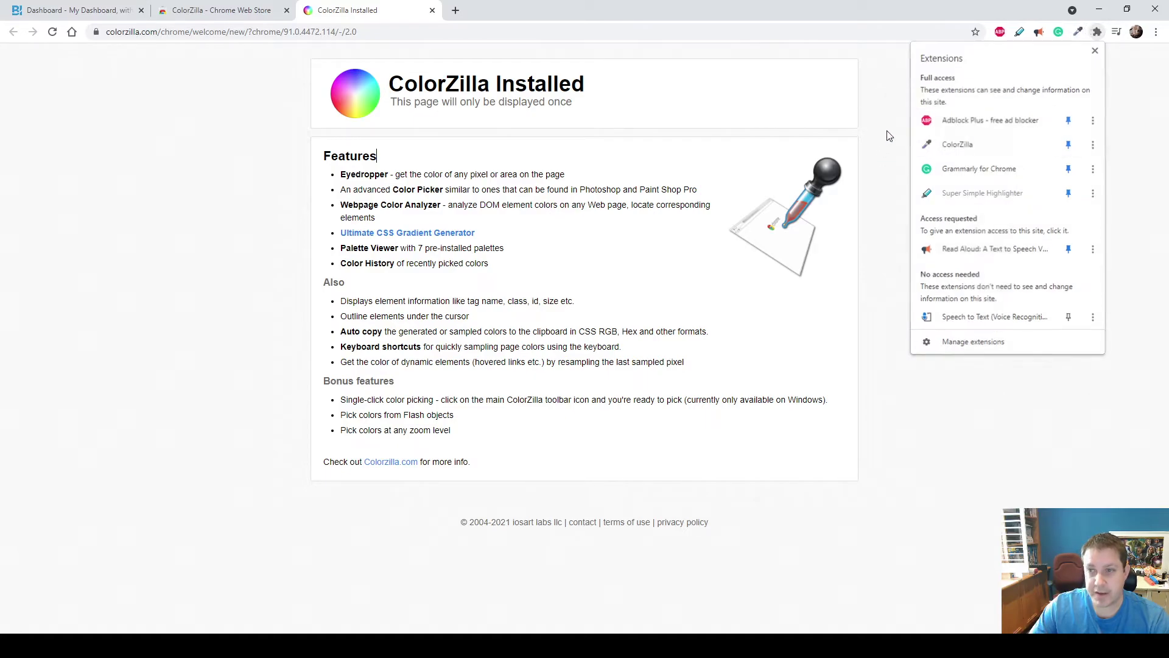
{"action": "left_click", "coordinate": [215, 10]}
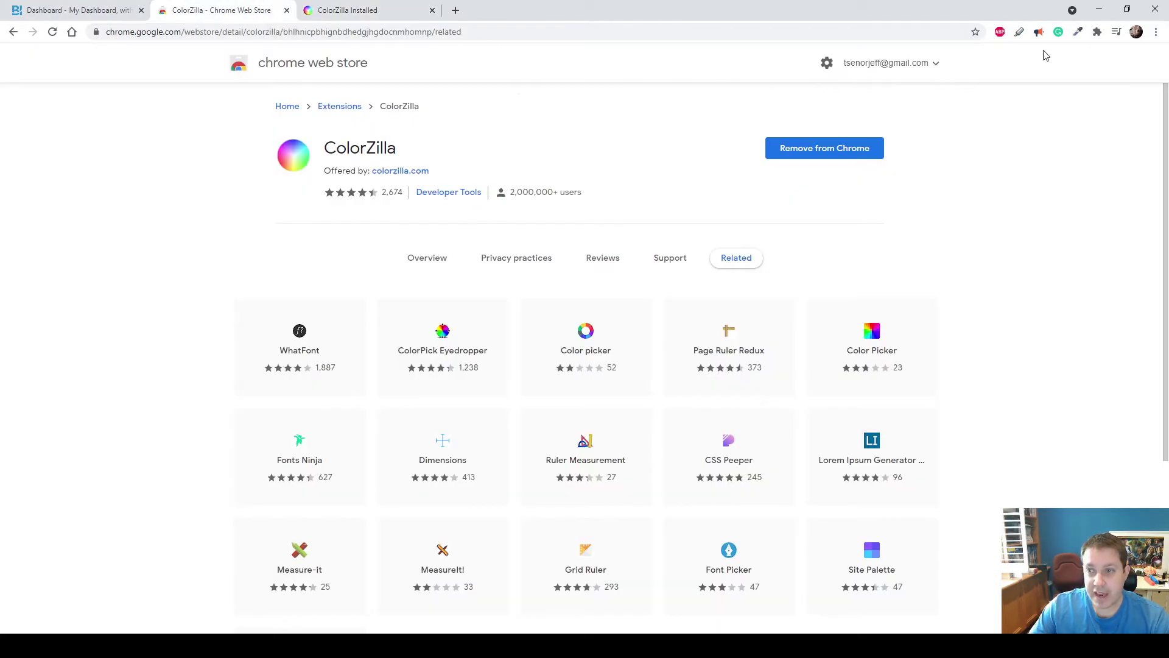
- On the dashboard tab, use ColorZilla's Pick Color From Page to copy the banner yellow #FFDA4C
{"action": "left_click", "coordinate": [73, 10]}
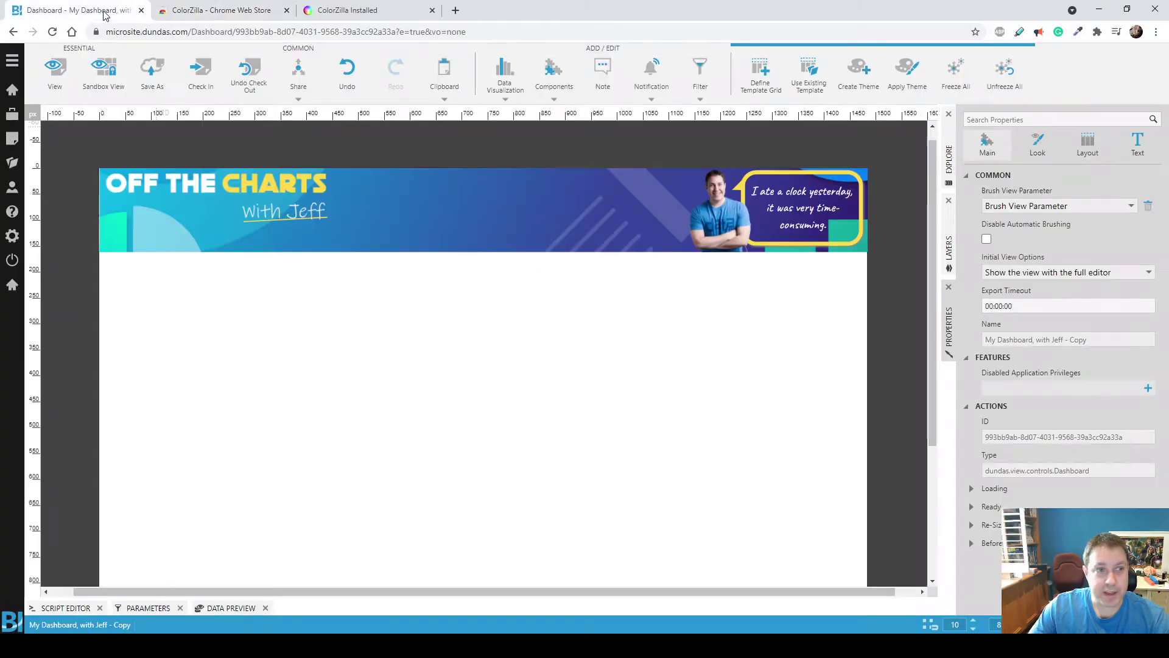
{"action": "left_click", "coordinate": [1078, 33]}
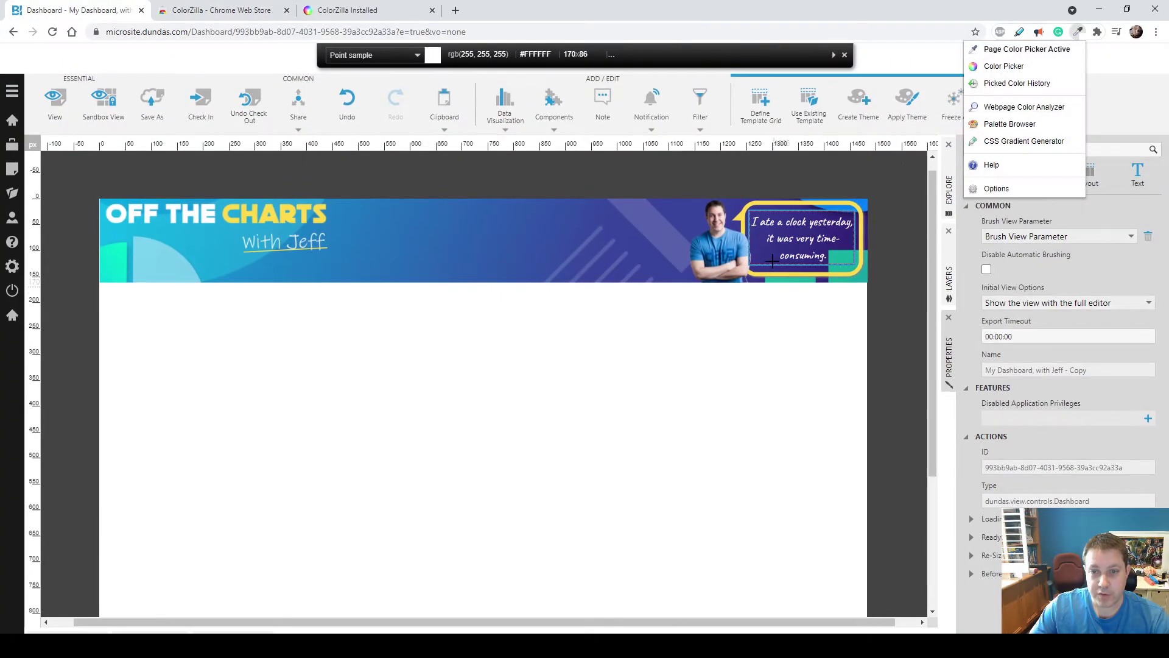
{"action": "left_click", "coordinate": [1027, 49]}
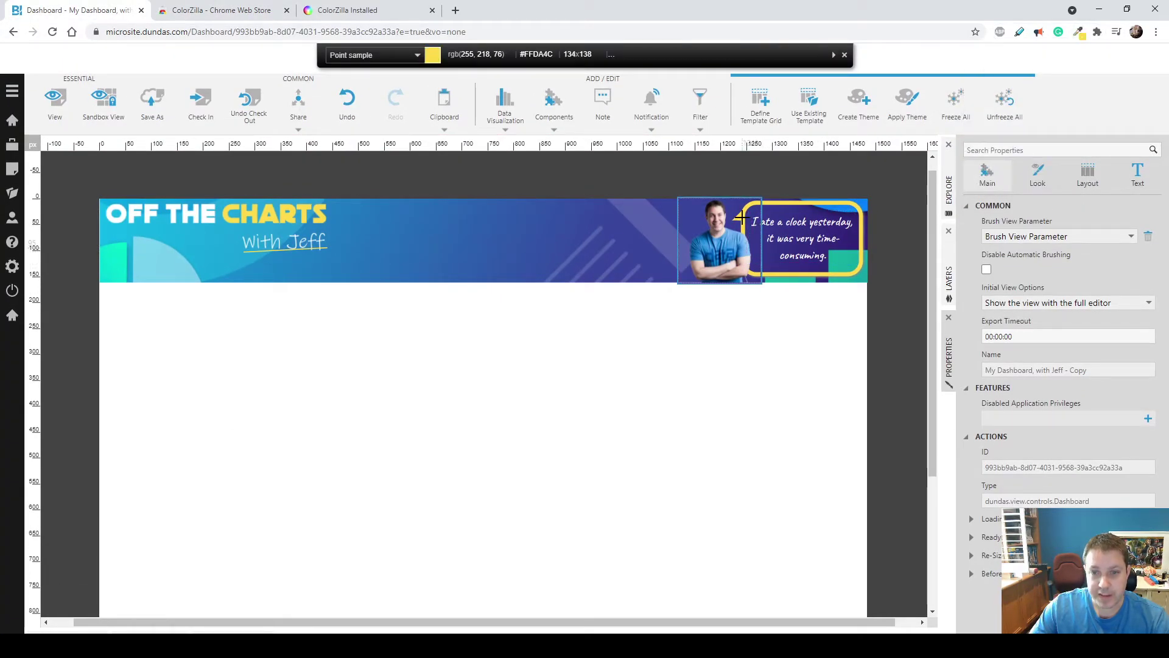
{"action": "left_click", "coordinate": [742, 219]}
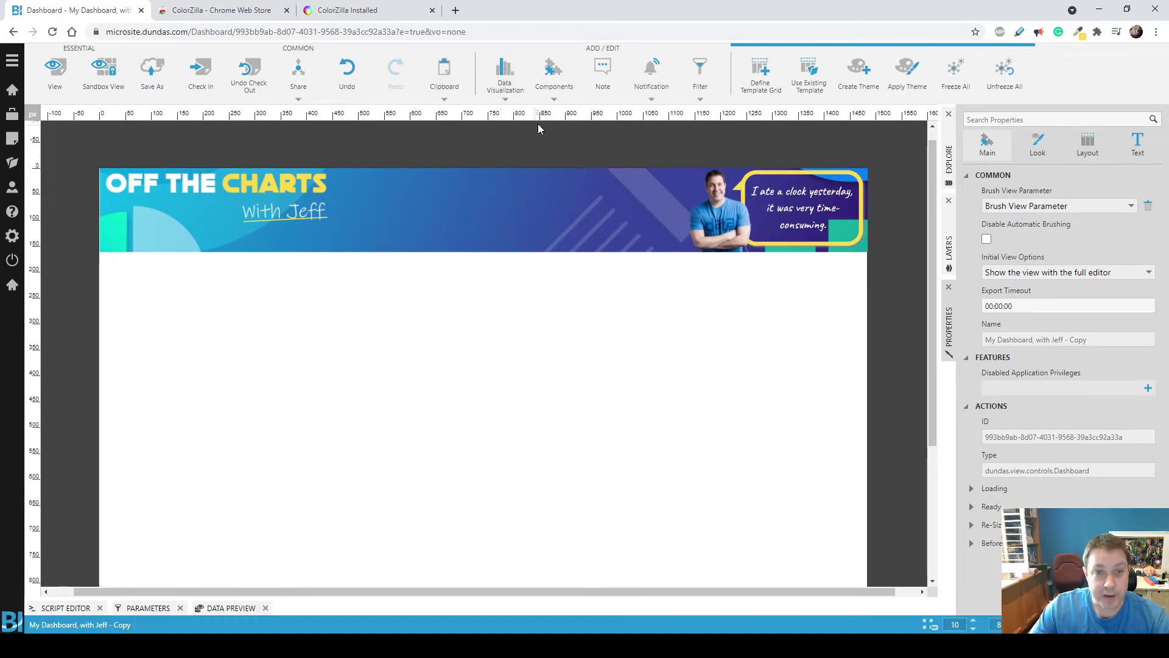
- Add a Frame component and place it below the banner's left side
{"action": "left_click", "coordinate": [539, 84]}
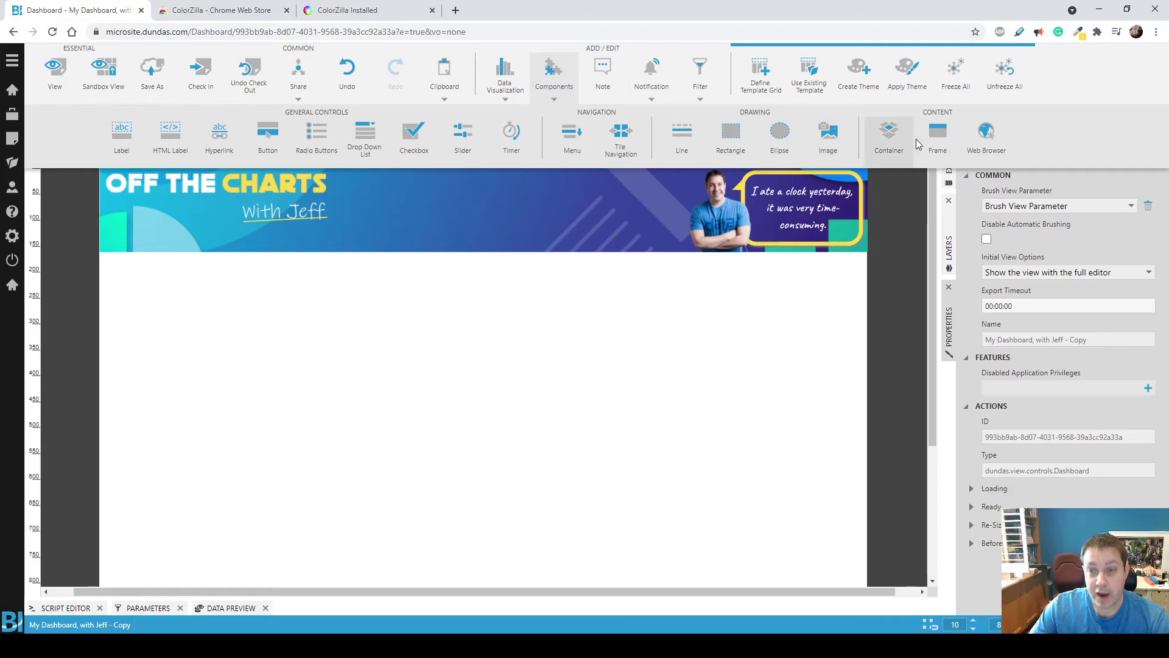
{"action": "left_click", "coordinate": [872, 143]}
{"action": "left_click_drag", "start_coordinate": [577, 312], "coordinate": [348, 353]}
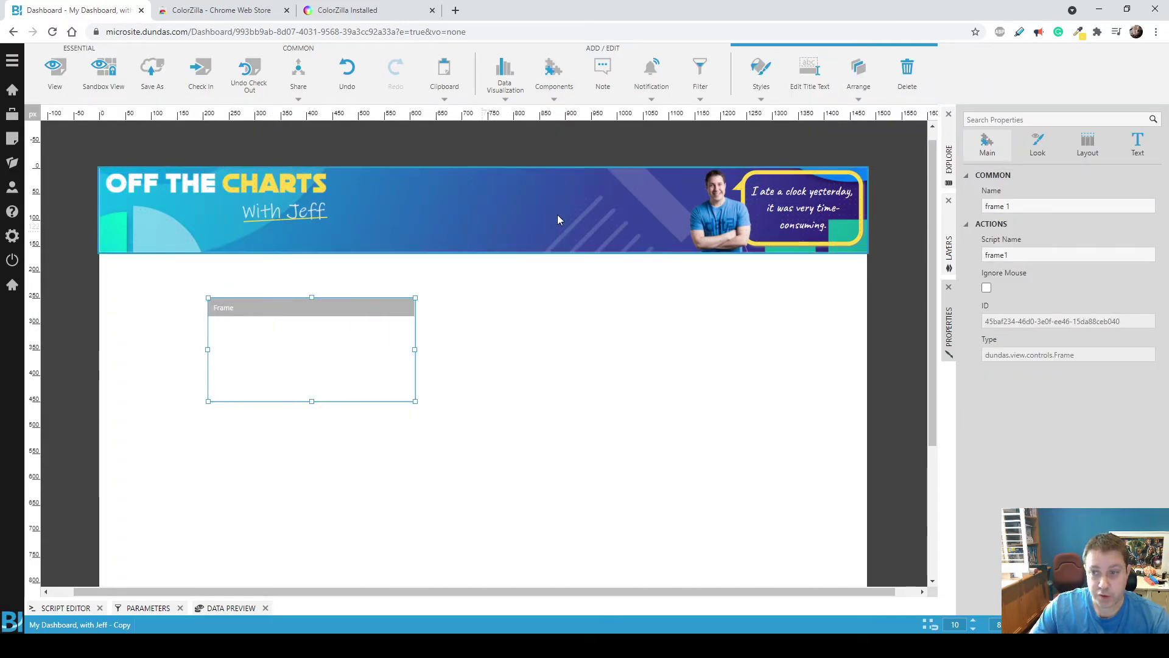
- Set the frame's Title Background to #FFDA4C on the Look tab
{"action": "left_click", "coordinate": [1039, 151]}
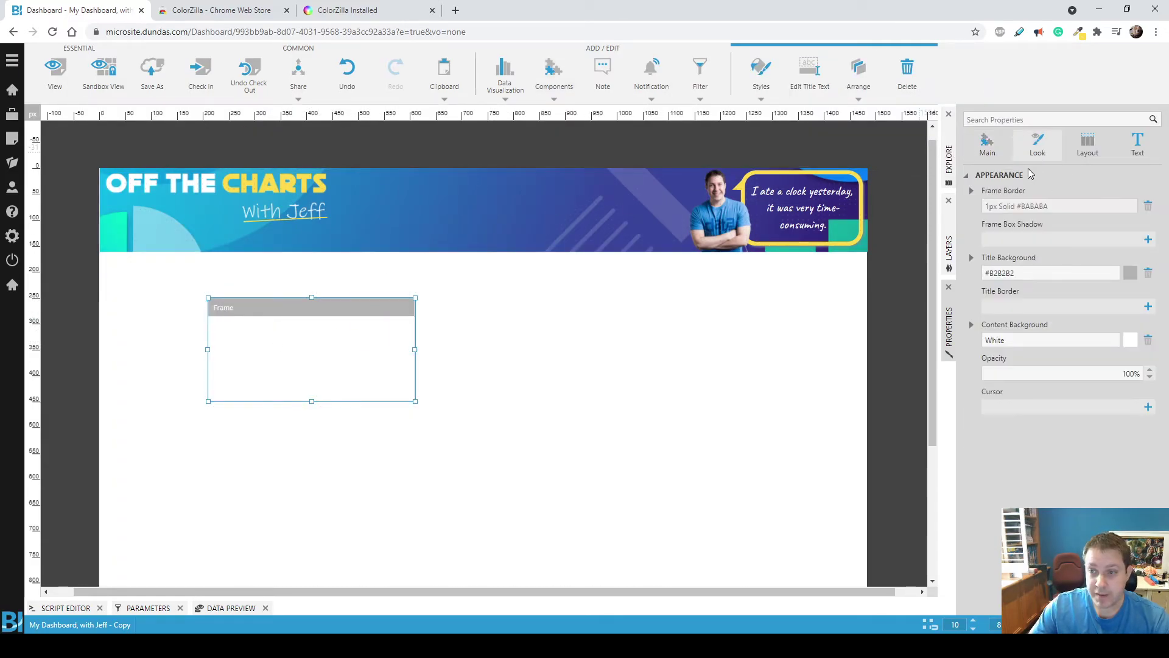
{"action": "left_click", "coordinate": [1043, 275]}
{"action": "type", "text": "#FFDA4C"}
{"action": "key", "text": "Tab"}
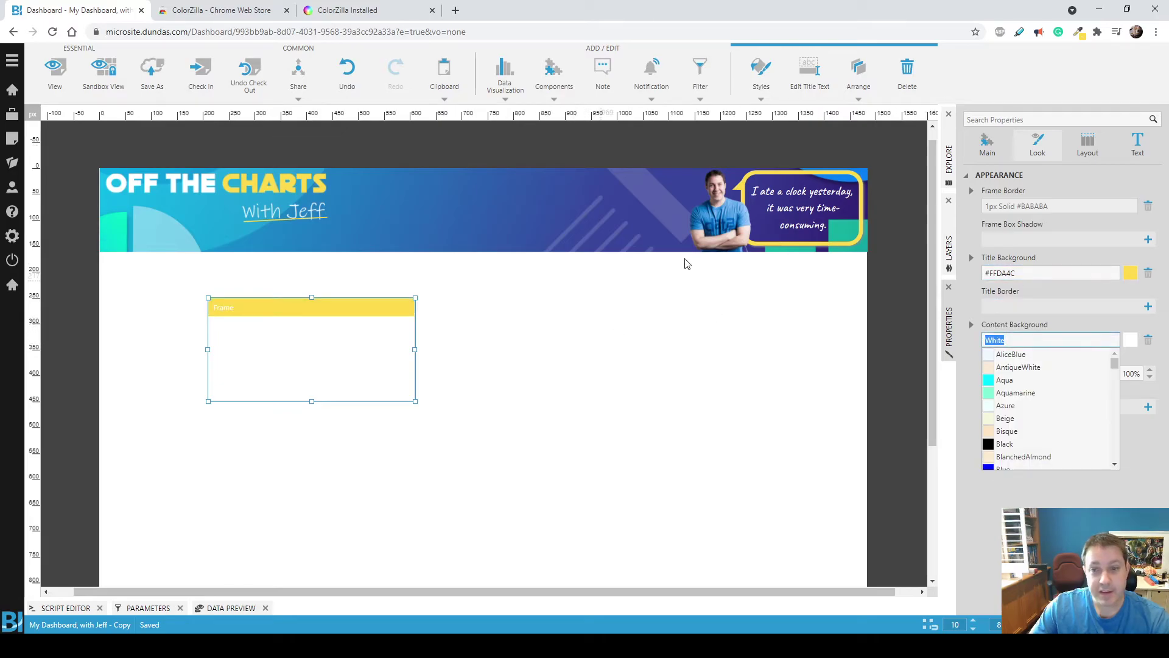